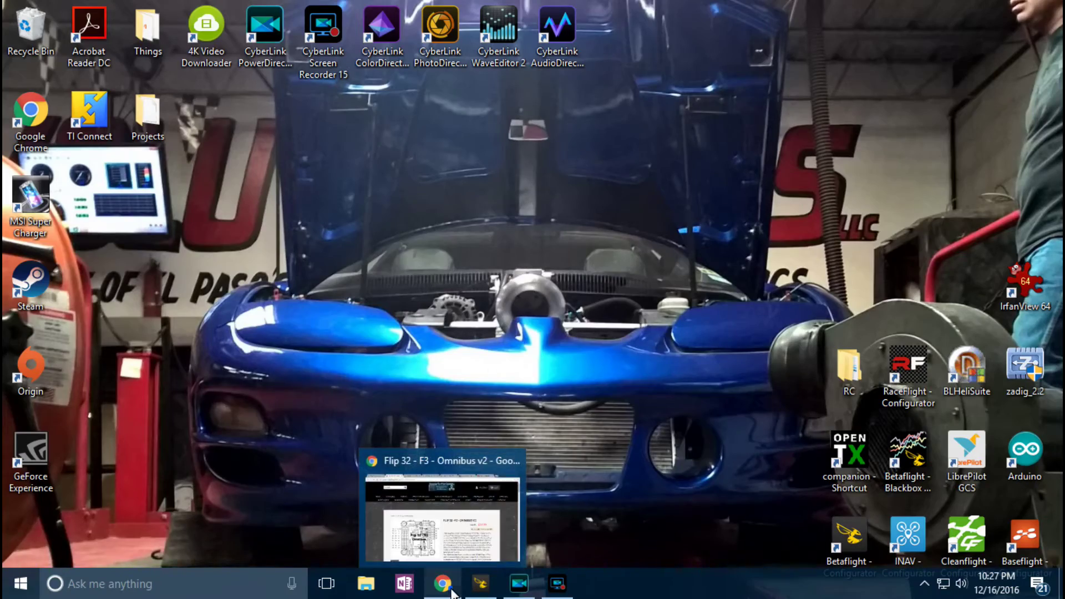
- Switch to Chrome and view the product page for the Flip 32 F3 Omnibus Pro with barometer option
left_click(452, 591)
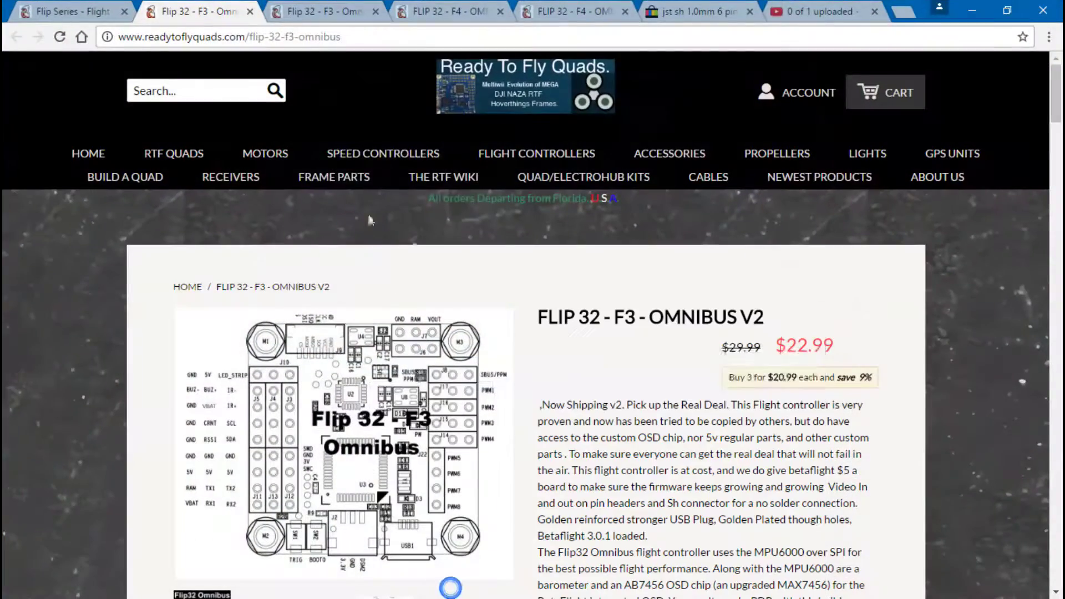
left_click(314, 12)
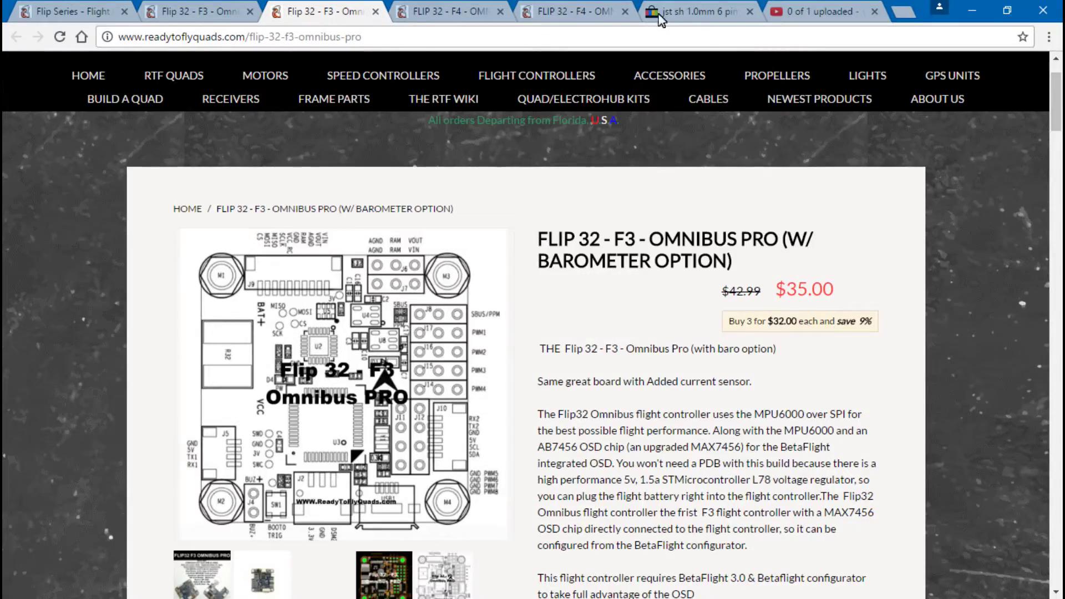
- Review the eBay listings for "jst sh 1.0mm 6 pin" to find matching connector and wire sets
left_click(687, 12)
scroll(507, 309, "up", 2)
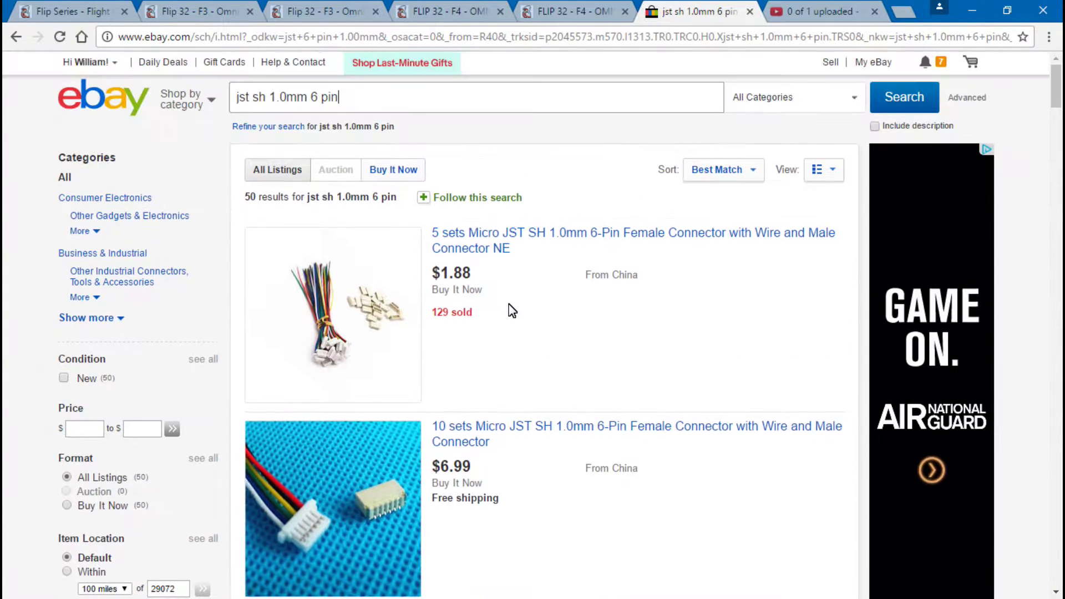
left_click_drag(238, 100, 347, 102)
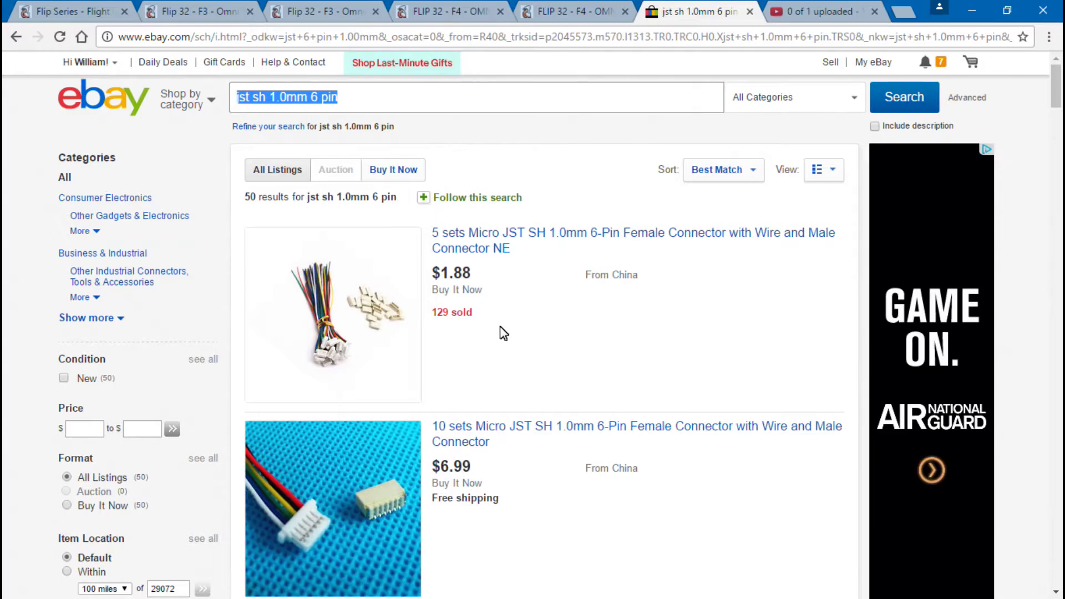
scroll(559, 341, "down", 7)
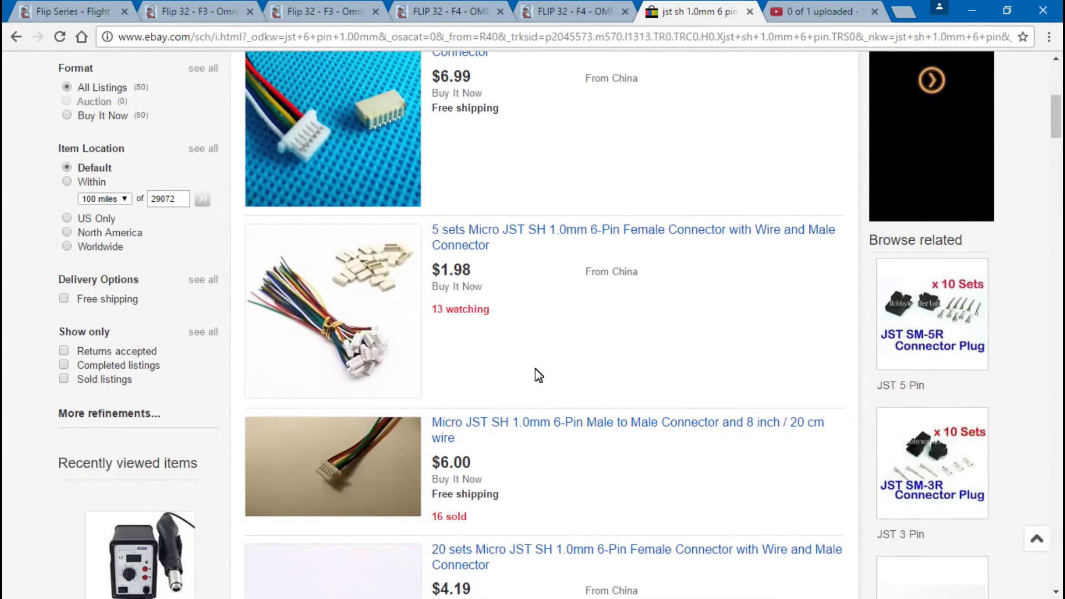
scroll(537, 373, "down", 6)
scroll(538, 373, "up", 13)
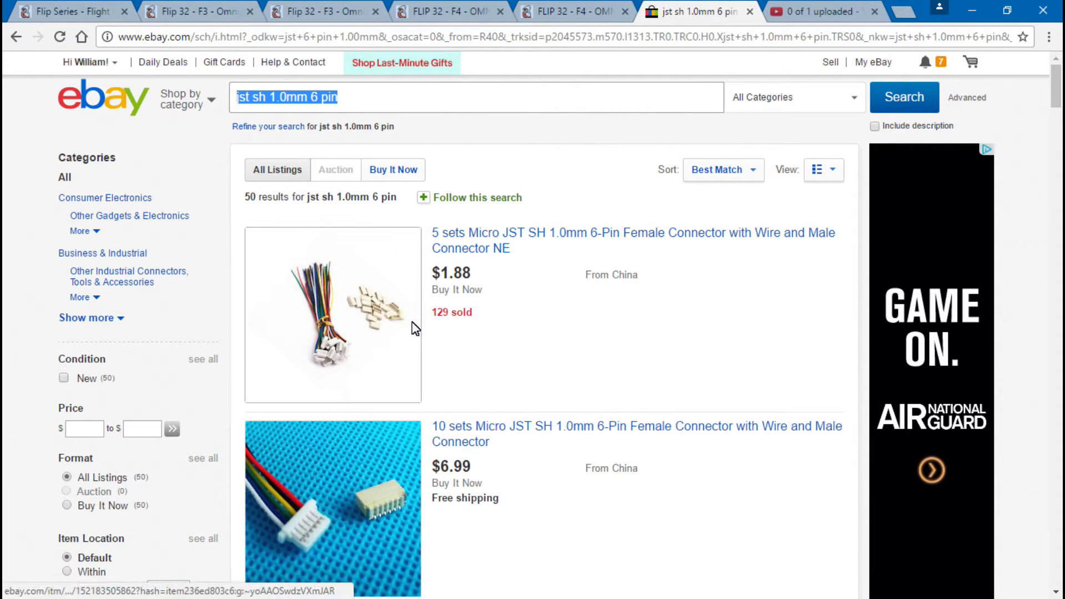
scroll(388, 355, "down", 4)
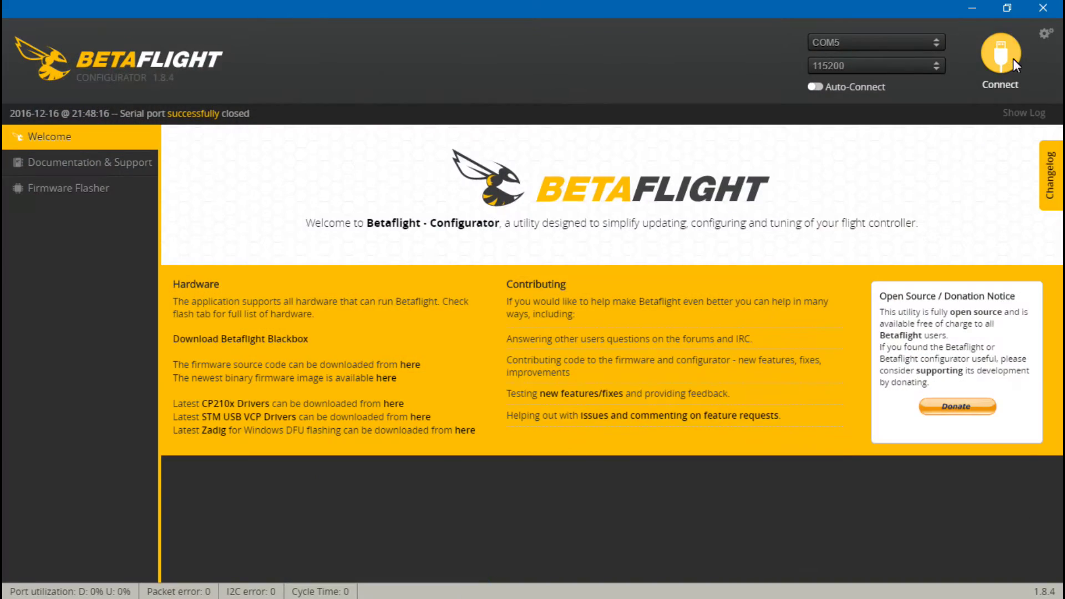
- Connect to the flight controller in Betaflight Configurator, then disable MSP and set SmartPort telemetry on UART1, saving with a reboot
left_click(1011, 51)
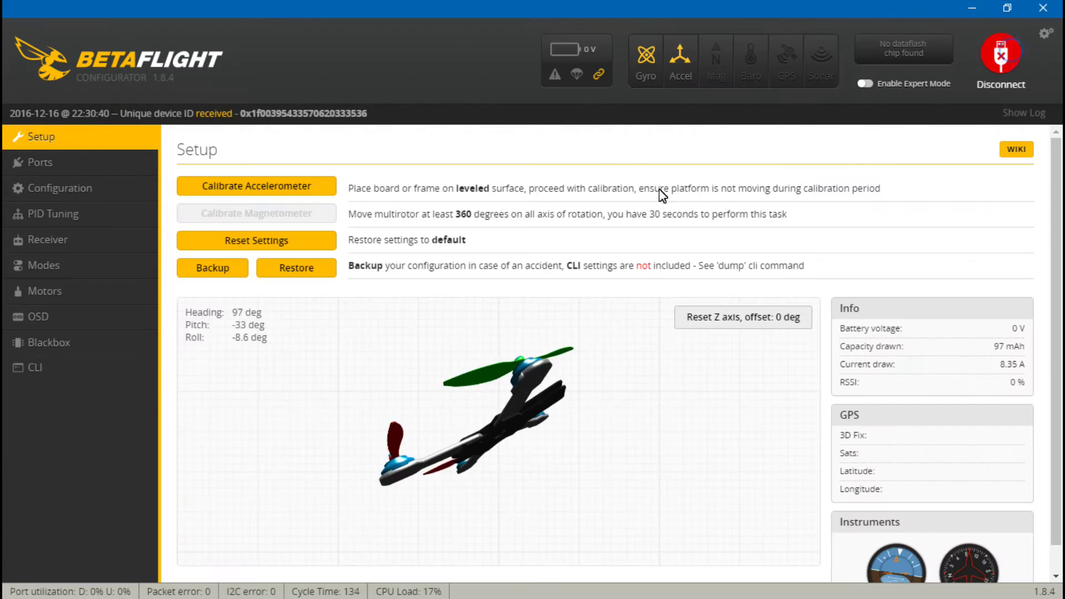
left_click(46, 170)
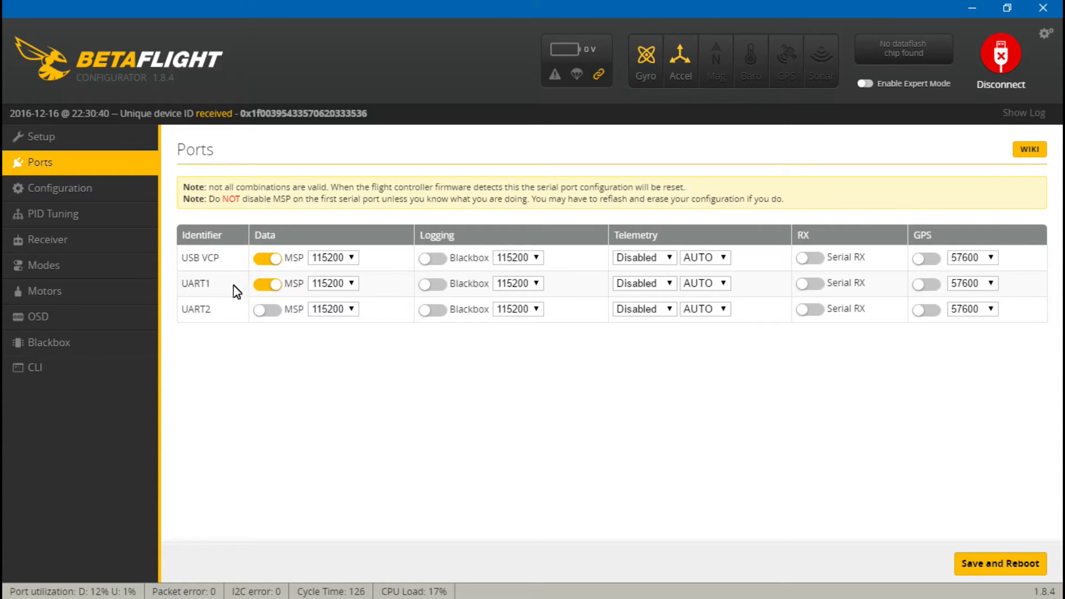
left_click(272, 286)
left_click(672, 284)
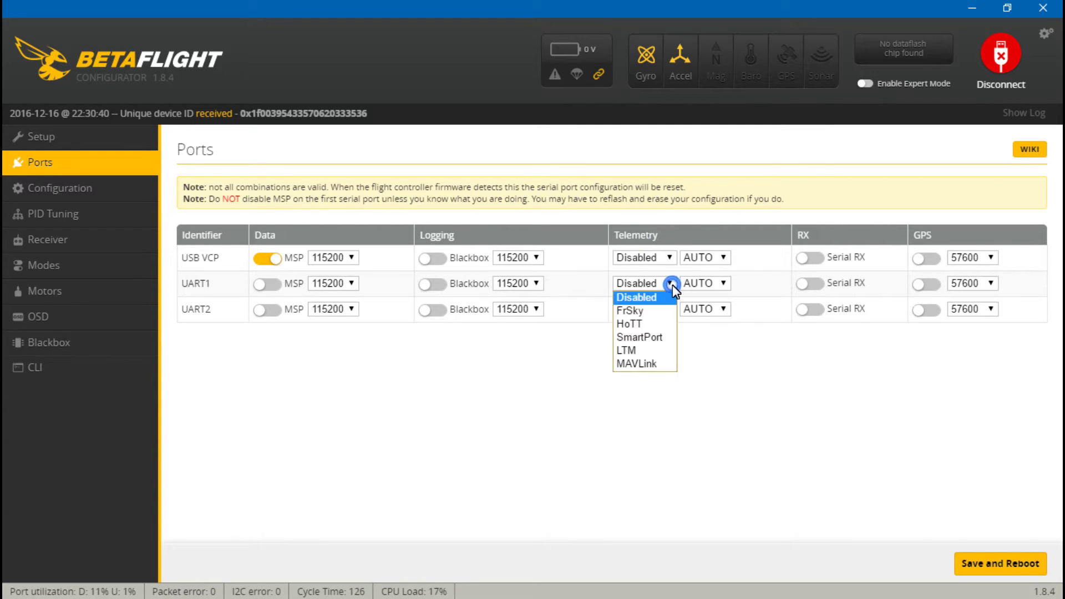
left_click(649, 338)
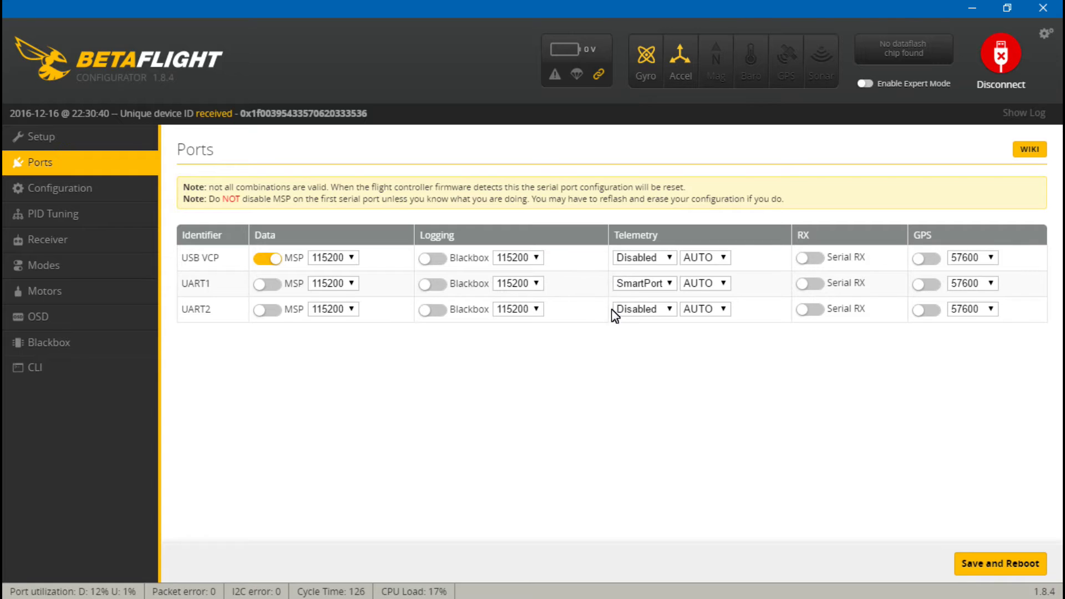
left_click(993, 569)
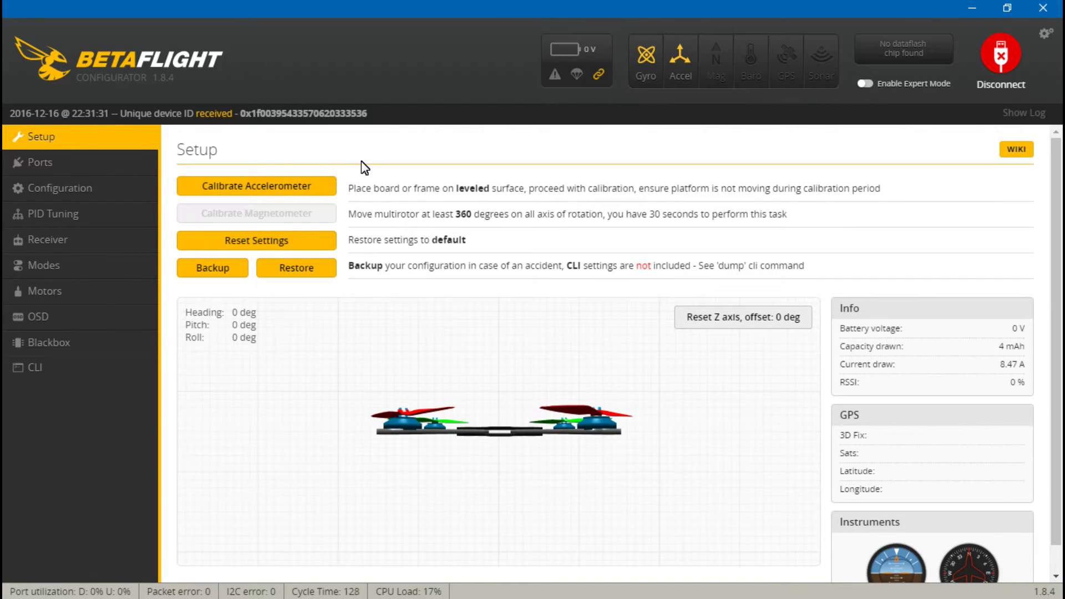
- Set the receiver mode to RX_SERIAL and the serial receiver provider to SBUS in the configuration
left_click(51, 164)
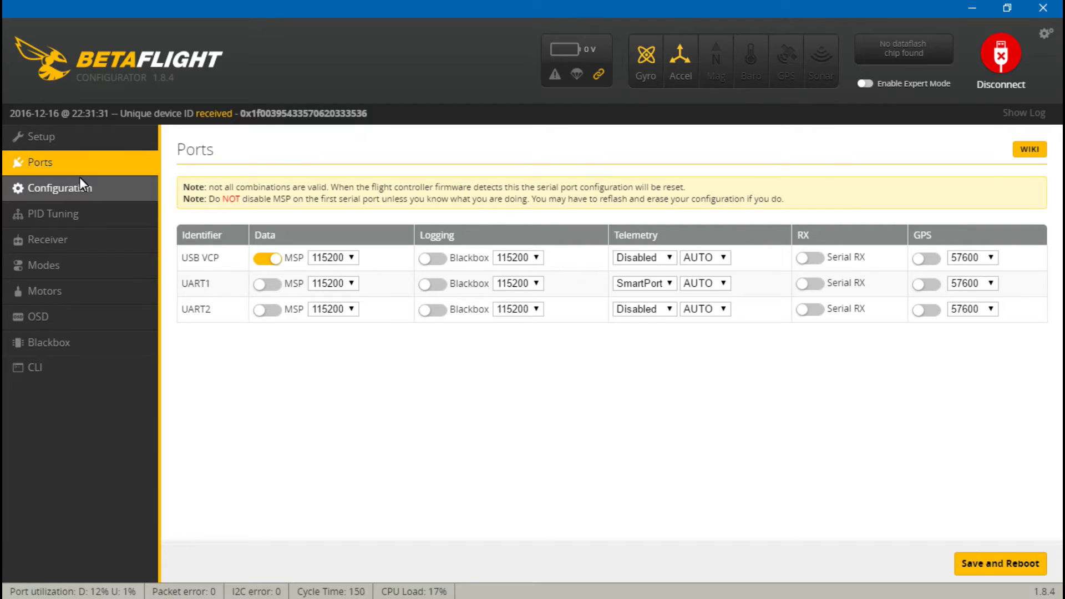
left_click(61, 187)
scroll(316, 330, "down", 8)
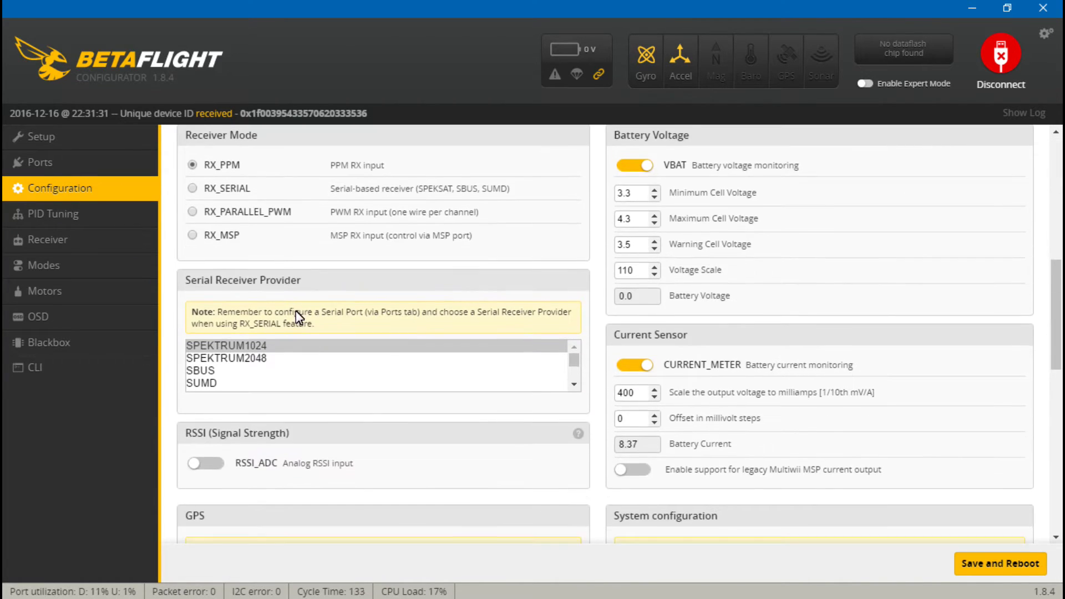
scroll(237, 255, "up", 1)
left_click(191, 266)
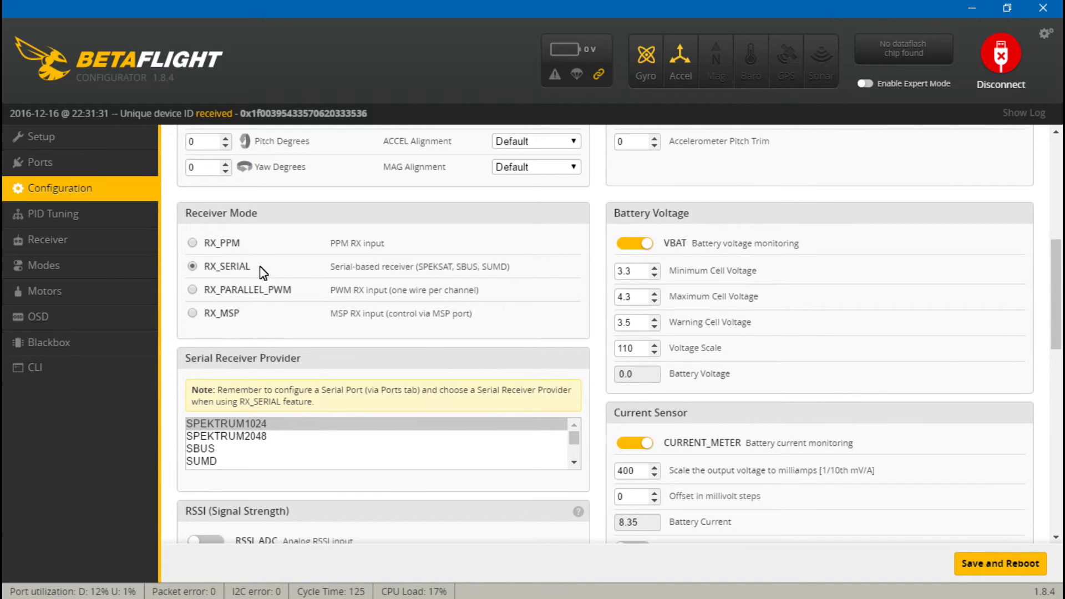
left_click(203, 448)
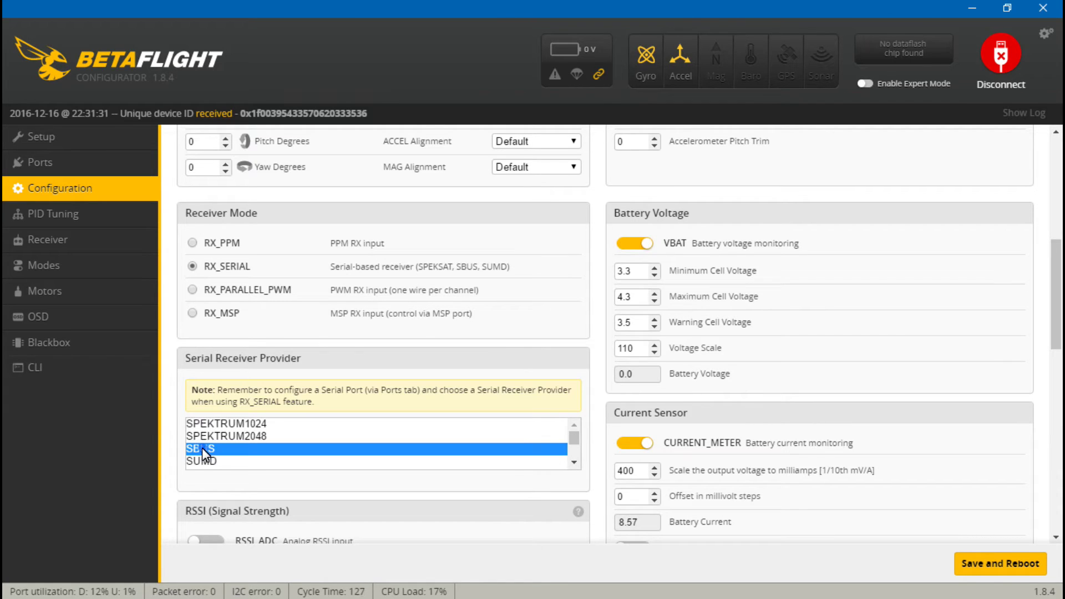
- Enable the TELEMETRY feature, then save the configuration and reboot the board
scroll(594, 387, "down", 1)
scroll(601, 389, "down", 10)
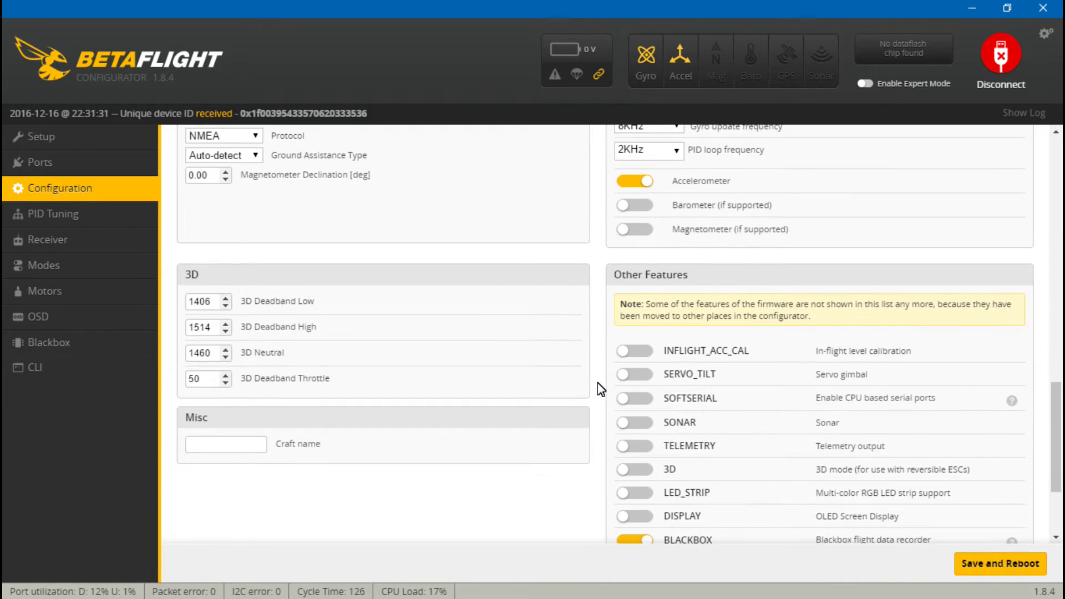
left_click(638, 301)
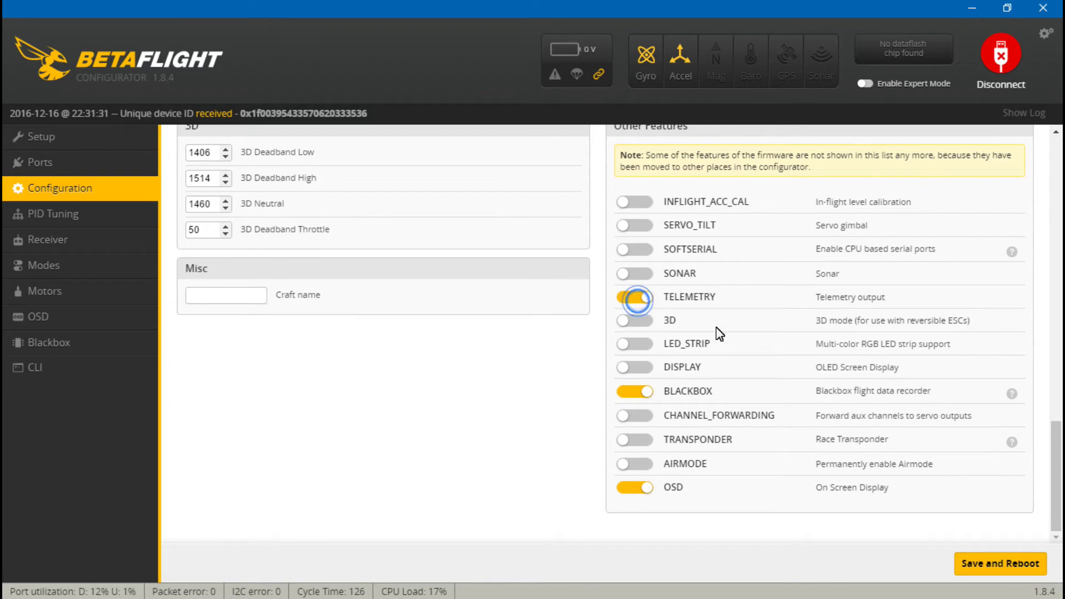
left_click(977, 563)
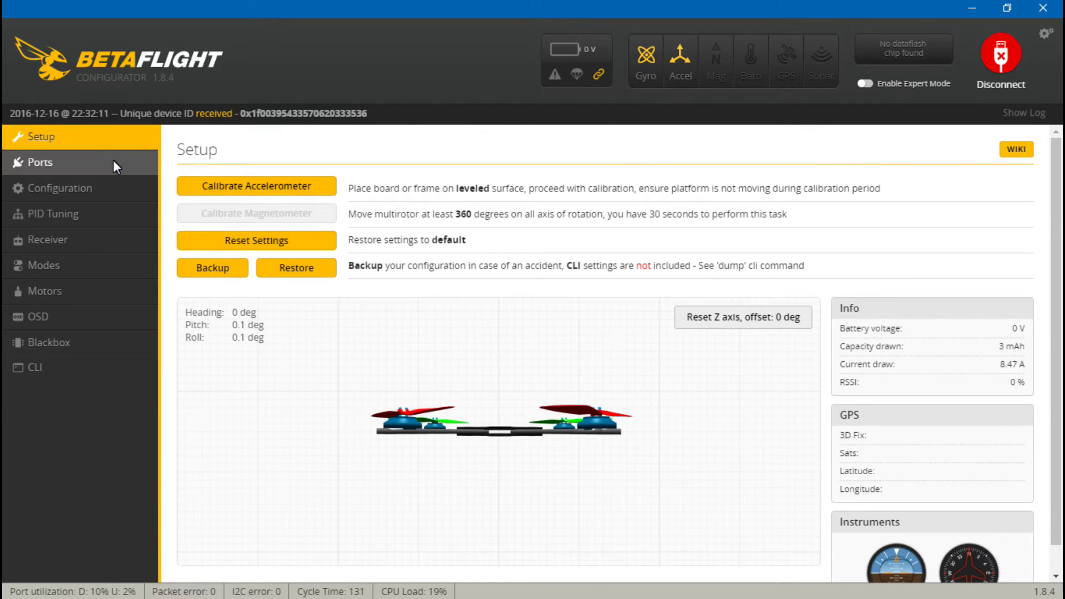
- Enable Serial RX on UART3 in the port settings, then save and reboot the board
left_click(114, 164)
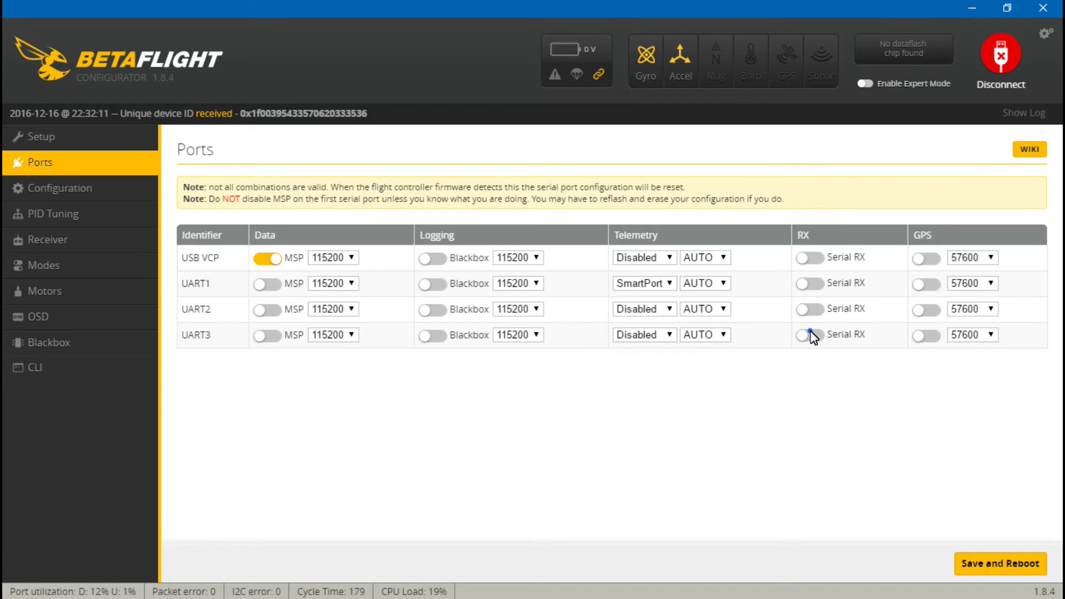
left_click(986, 561)
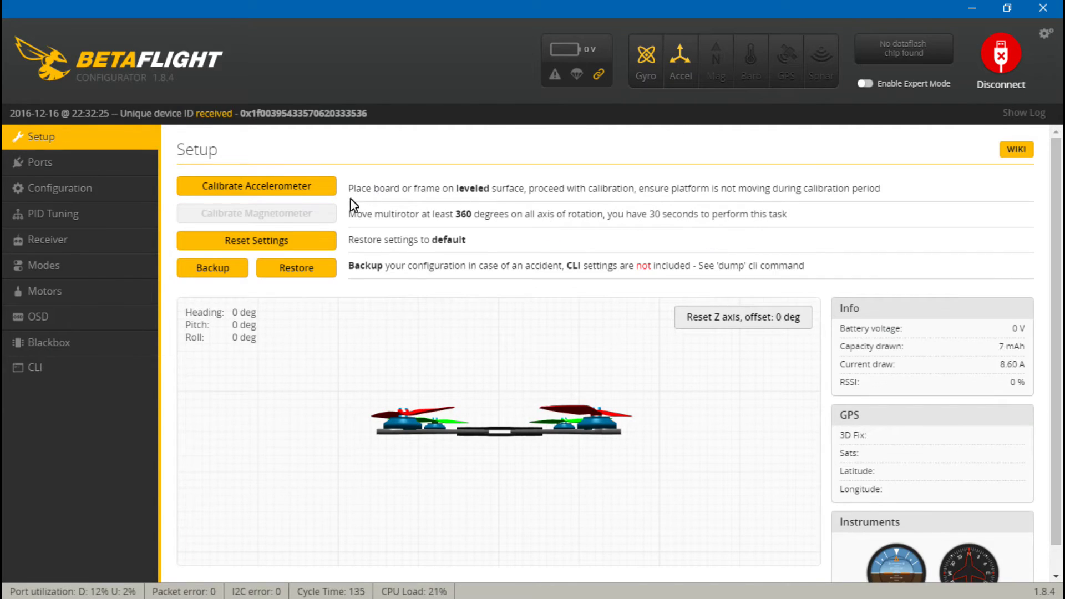
- Reselect RX_SERIAL as the receiver mode with SBUS as the serial provider, then save and reboot
left_click(91, 190)
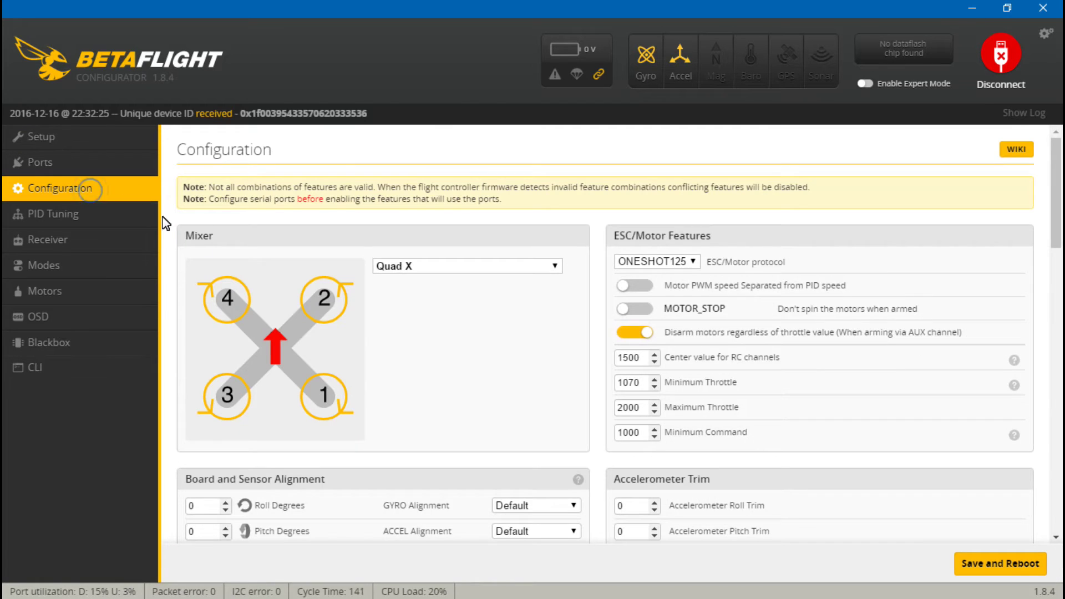
scroll(308, 335, "down", 5)
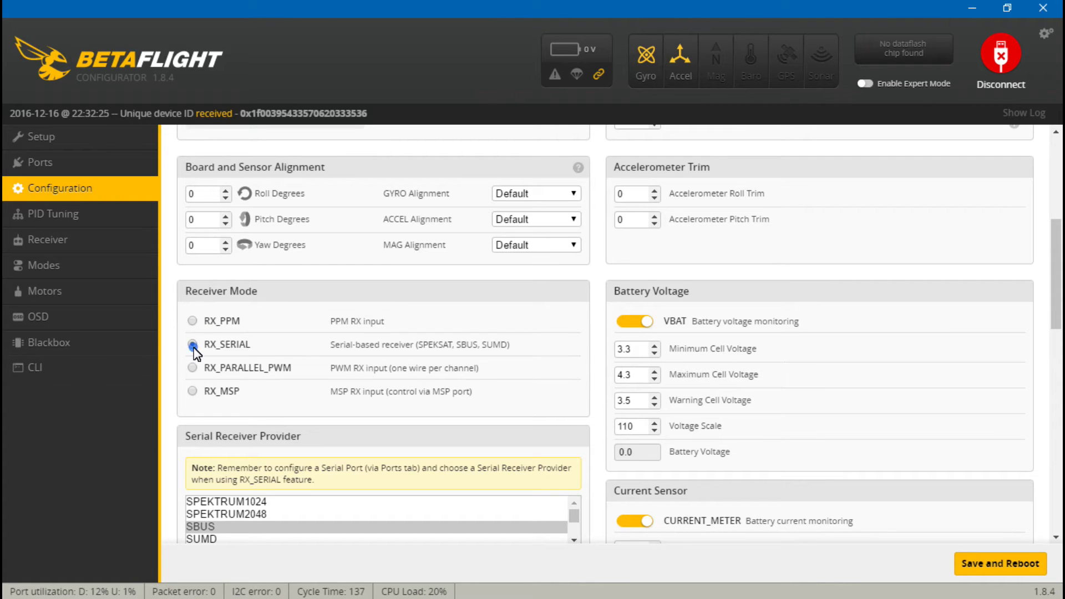
left_click(192, 345)
scroll(247, 392, "down", 1)
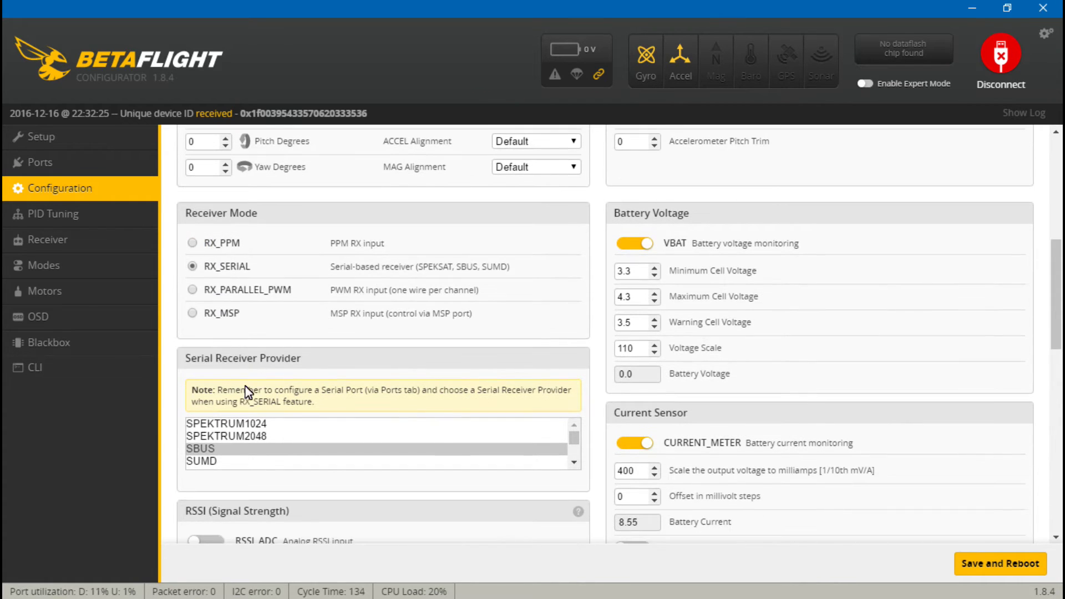
left_click(202, 450)
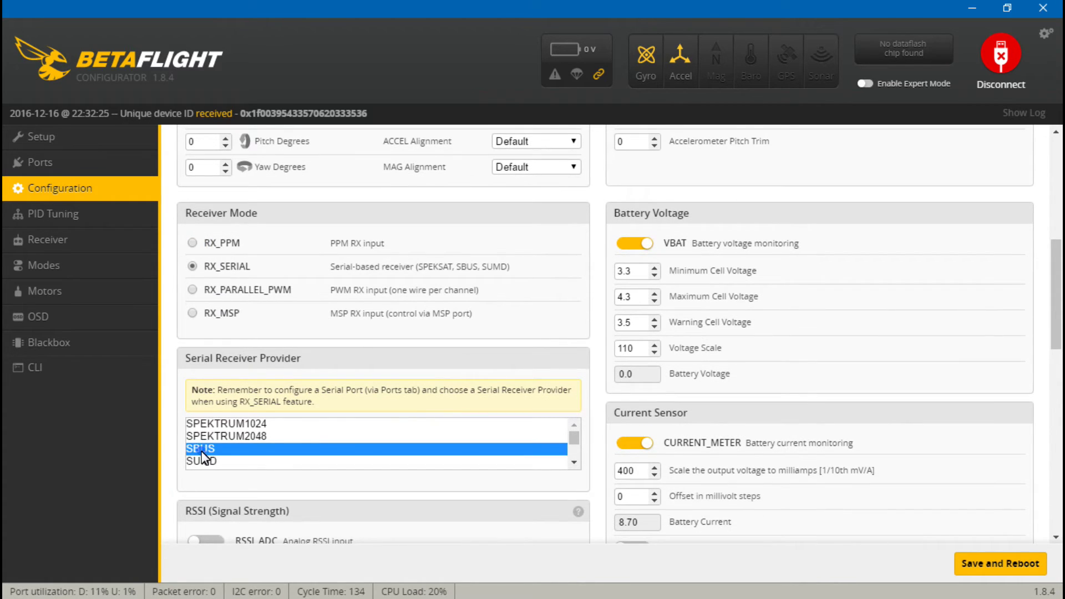
left_click(996, 568)
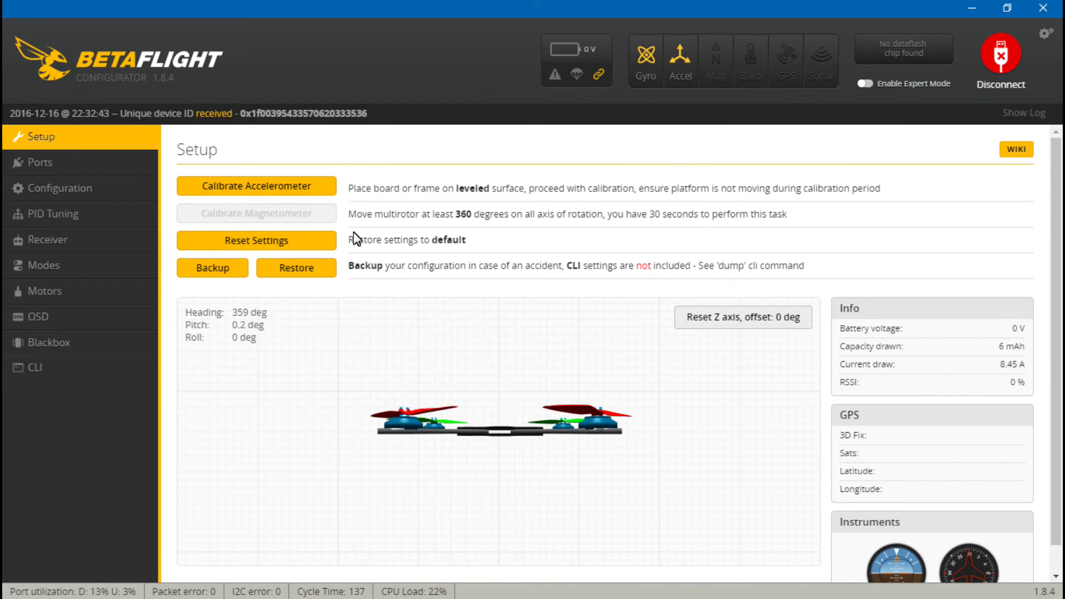
- Check the live receiver channel values for roll, pitch, yaw, throttle and the AUX channels
left_click(41, 250)
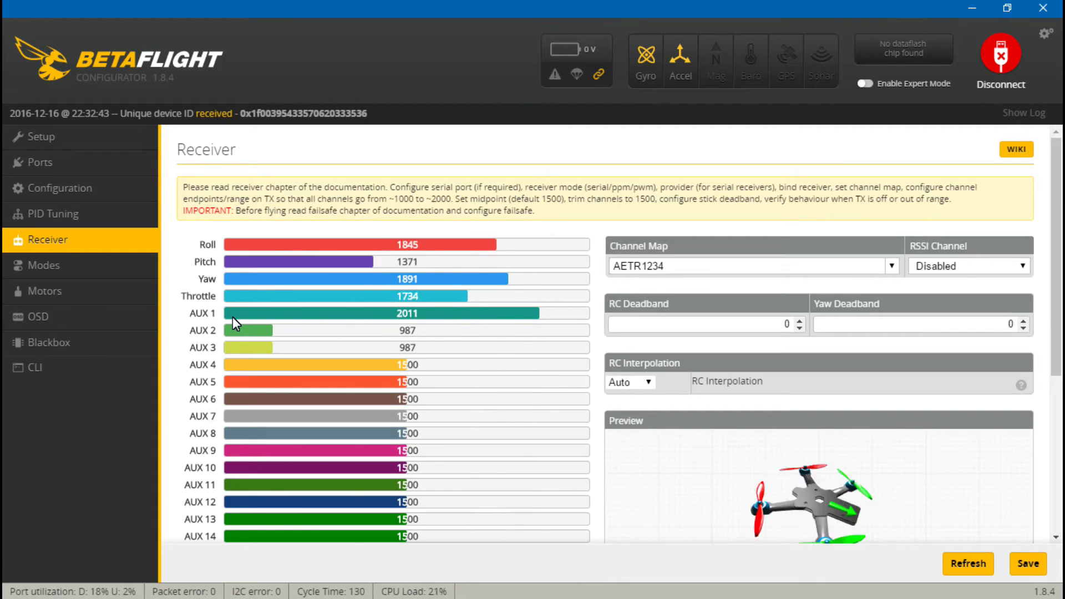